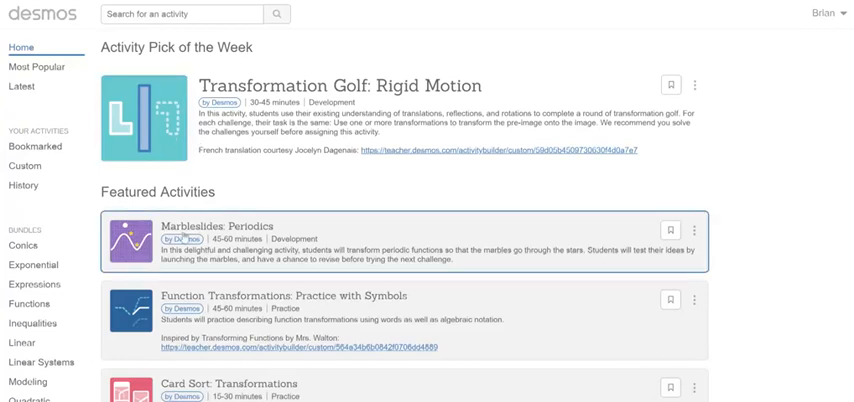
{"action": "scroll", "coordinate": [42, 258], "scroll_direction": "down", "scroll_amount": 3}
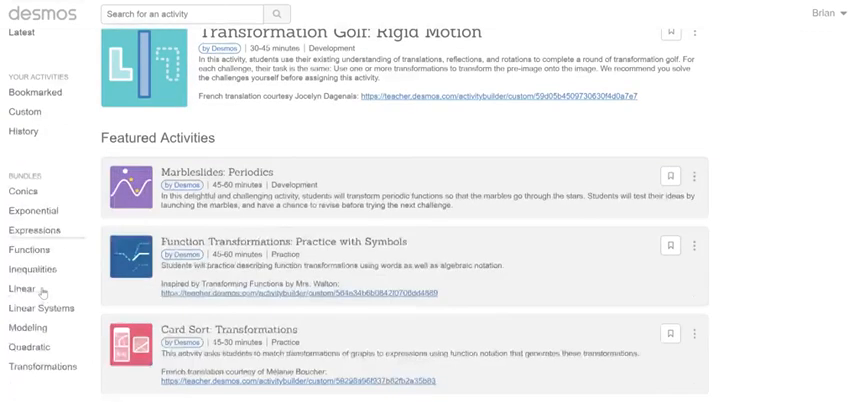
{"action": "scroll", "coordinate": [42, 258], "scroll_direction": "down", "scroll_amount": 2}
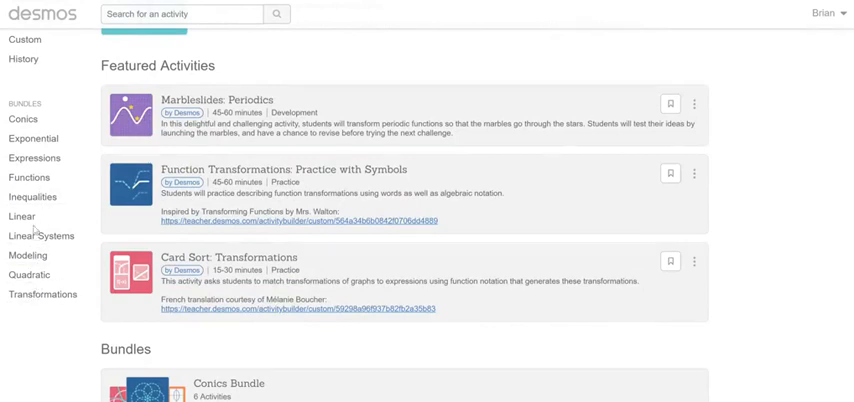
{"action": "scroll", "coordinate": [36, 230], "scroll_direction": "up", "scroll_amount": 3}
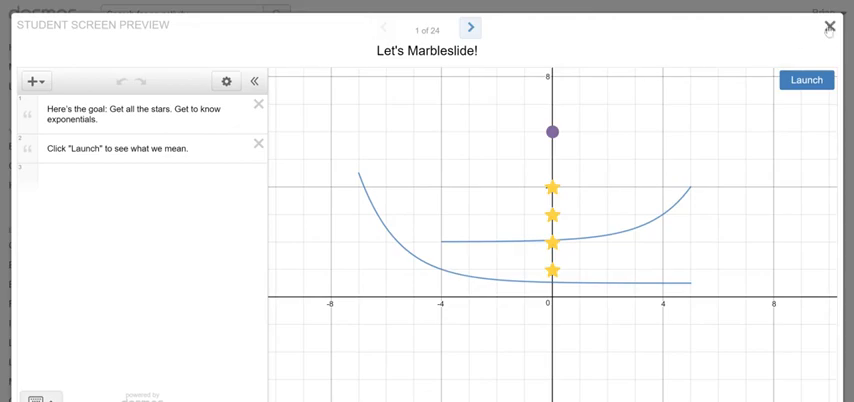
Step: Close the student screen preview of the activity
{"action": "left_click", "coordinate": [554, 18]}
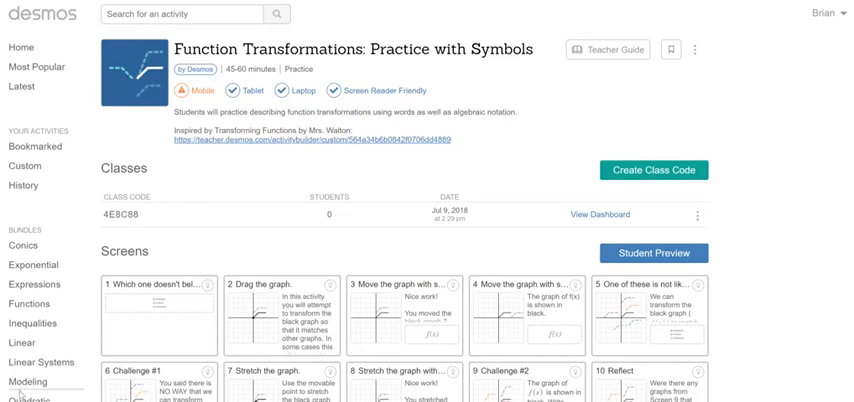
{"action": "scroll", "coordinate": [427, 250], "scroll_direction": "down", "scroll_amount": 5}
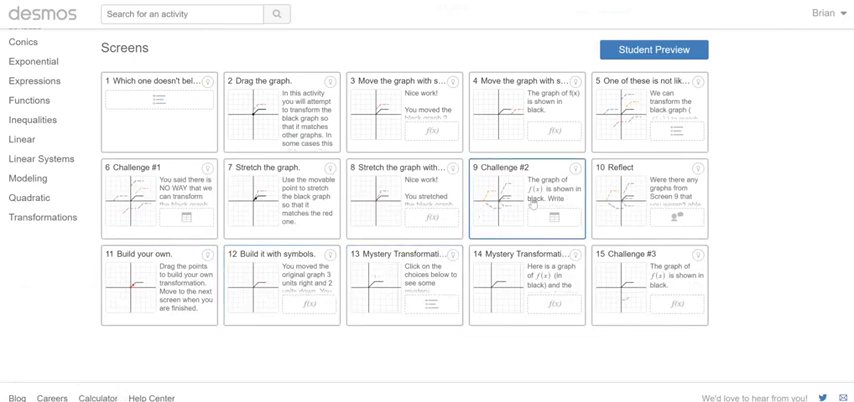
Step: Graph sin x + 3 in a blank graphing calculator, then erase the expression
{"action": "left_click", "coordinate": [98, 398]}
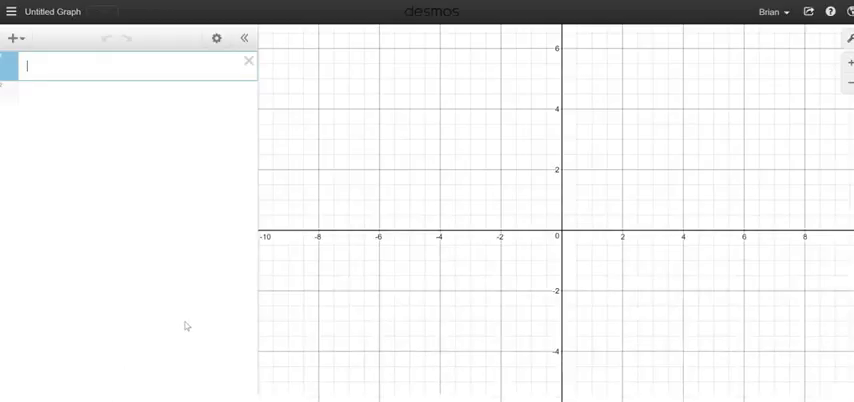
{"action": "type", "text": "sin x"}
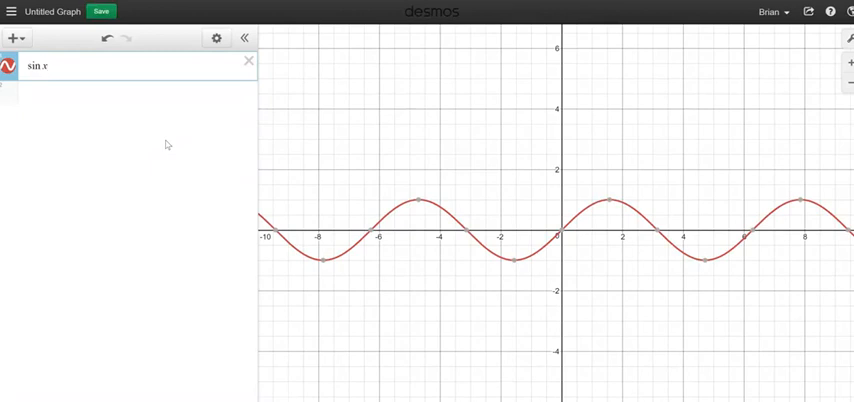
{"action": "type", "text": "+ 3"}
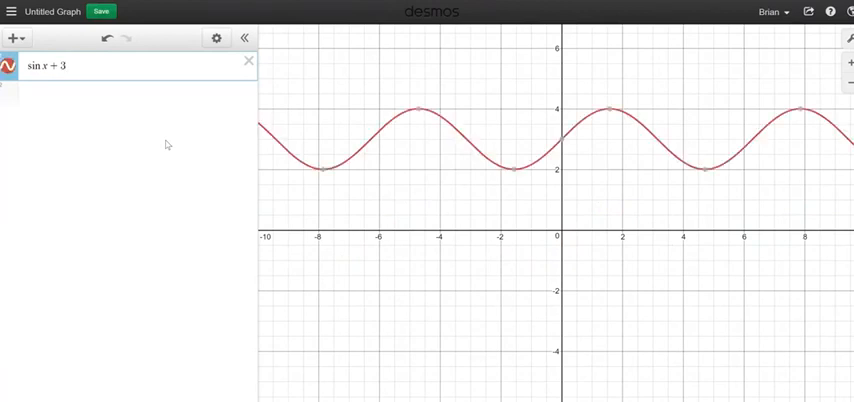
{"action": "key", "text": "BackSpace"}
{"action": "key", "text": "BackSpace"}
{"action": "key", "text": "BackSpace"}
{"action": "key", "text": "BackSpace"}
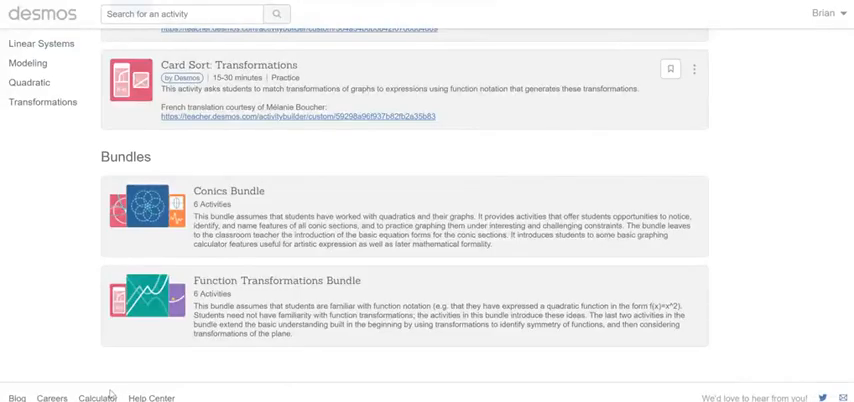
Step: View the Strategic Business Development posting on the Desmos careers page
{"action": "left_click", "coordinate": [52, 398]}
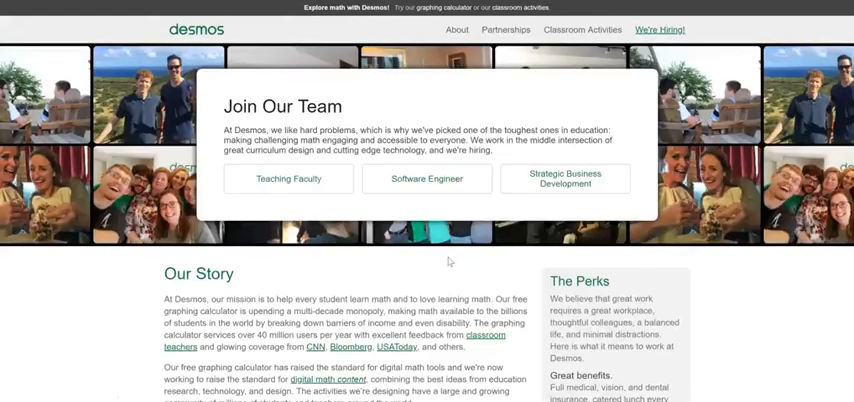
{"action": "left_click", "coordinate": [565, 178]}
{"action": "scroll", "coordinate": [464, 259], "scroll_direction": "down", "scroll_amount": 5}
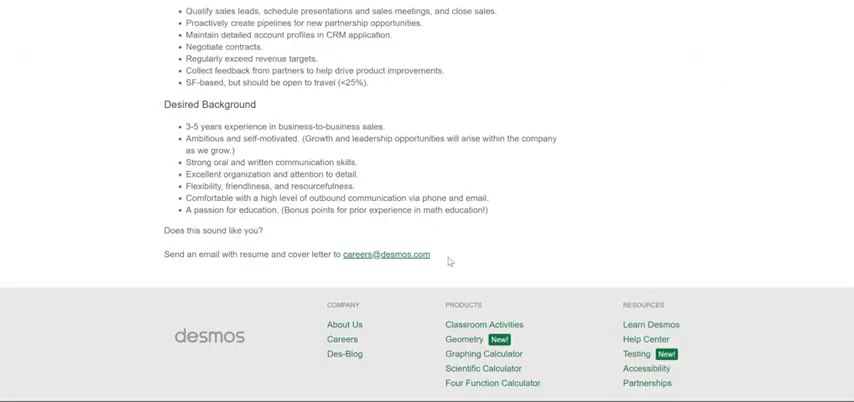
Step: Construct a circle in Desmos Geometry with its centre near the canvas top
{"action": "left_click", "coordinate": [482, 340]}
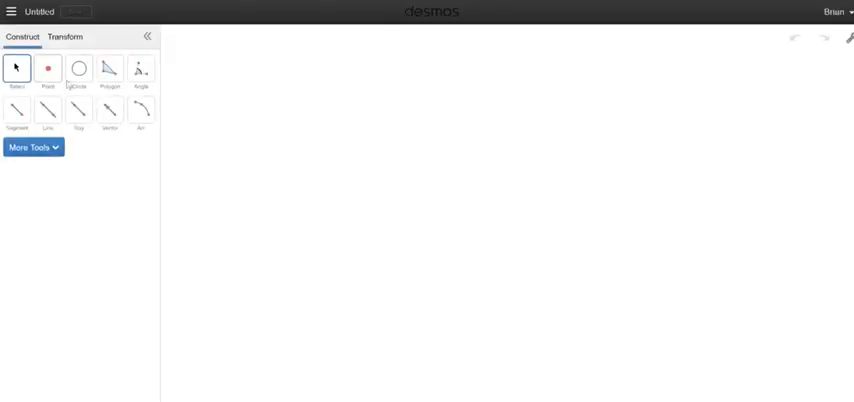
{"action": "left_click", "coordinate": [78, 68]}
{"action": "left_click", "coordinate": [370, 128]}
{"action": "left_click", "coordinate": [454, 195]}
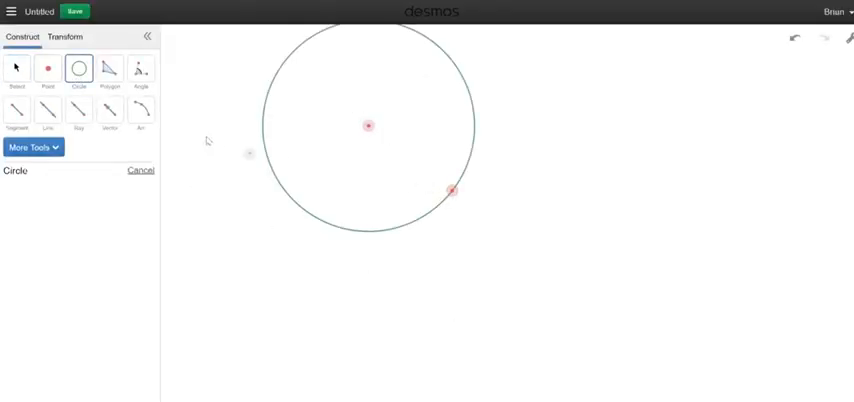
Step: Draw a ray from the point on the circle toward the upper right
{"action": "left_click", "coordinate": [78, 110]}
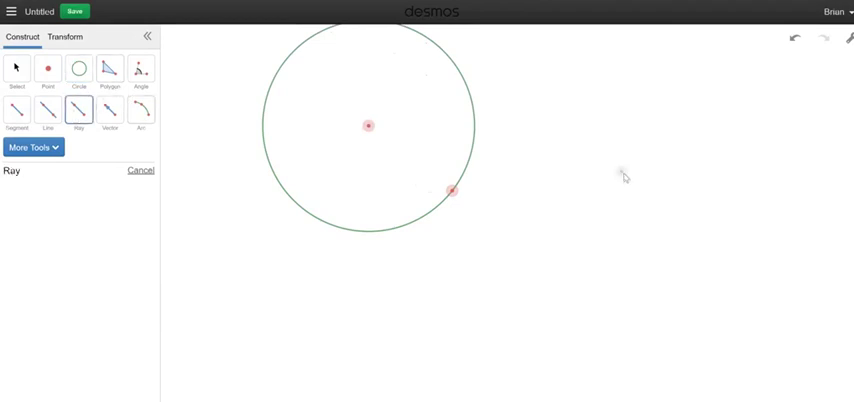
{"action": "left_click", "coordinate": [454, 193]}
{"action": "left_click", "coordinate": [513, 155]}
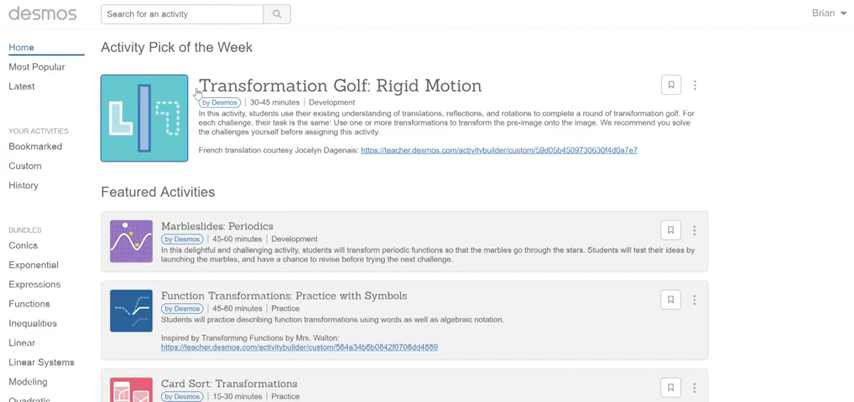
{"action": "scroll", "coordinate": [196, 180], "scroll_direction": "down", "scroll_amount": 1}
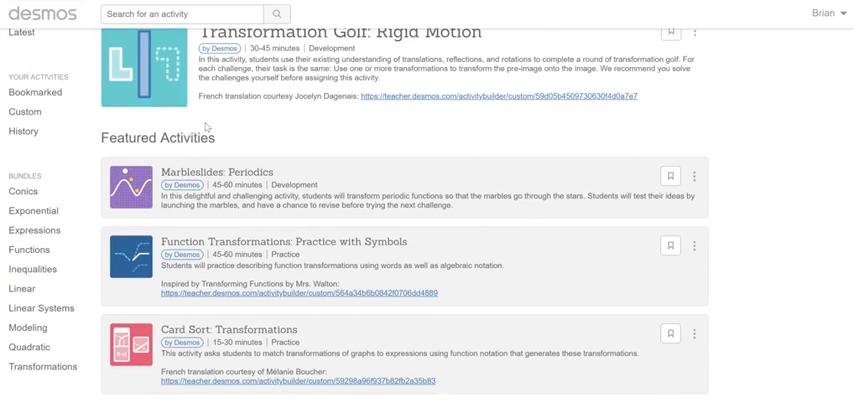
{"action": "scroll", "coordinate": [150, 140], "scroll_direction": "down", "scroll_amount": 1}
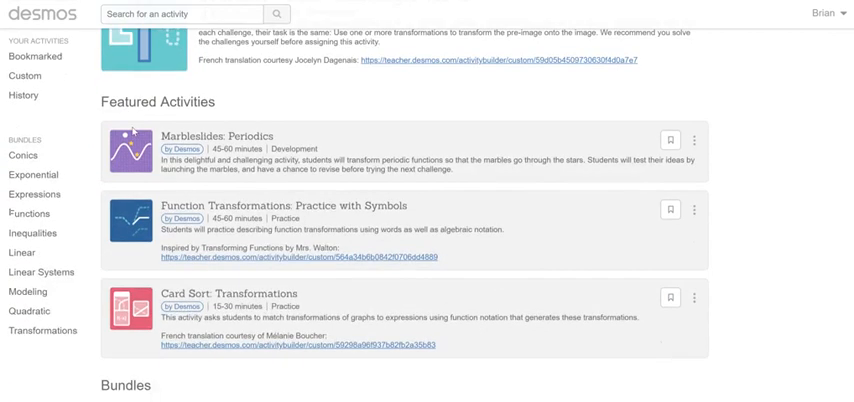
{"action": "scroll", "coordinate": [133, 130], "scroll_direction": "up", "scroll_amount": 1}
{"action": "scroll", "coordinate": [133, 130], "scroll_direction": "up", "scroll_amount": 1}
{"action": "scroll", "coordinate": [133, 130], "scroll_direction": "up", "scroll_amount": 1}
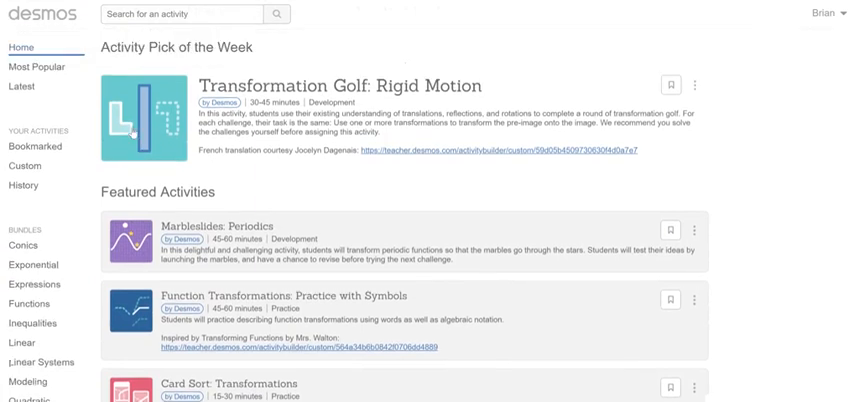